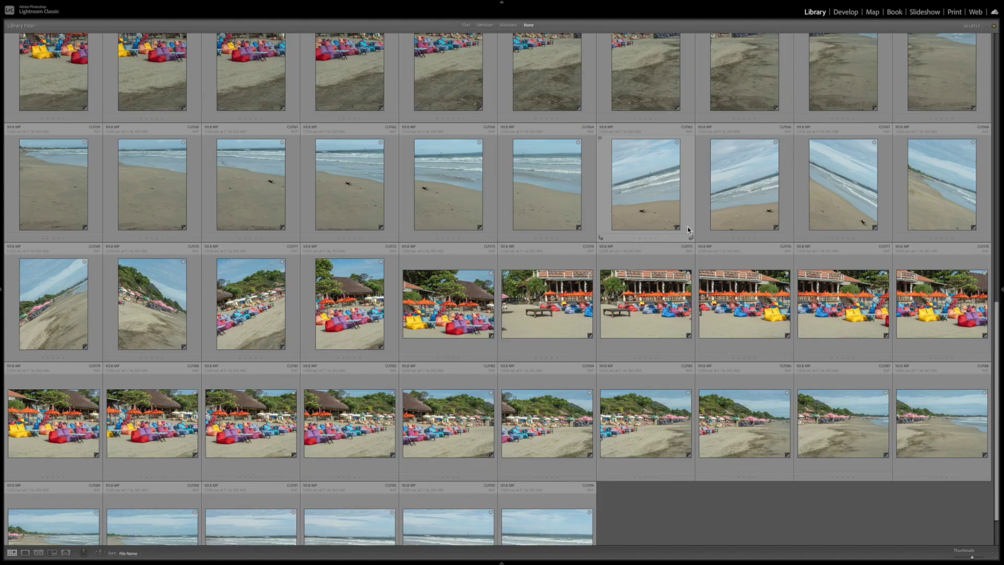
Spotlight each of the three selected panorama sequences in turn with Lights Dim.
scroll(539, 187, "up", 10)
key("l")
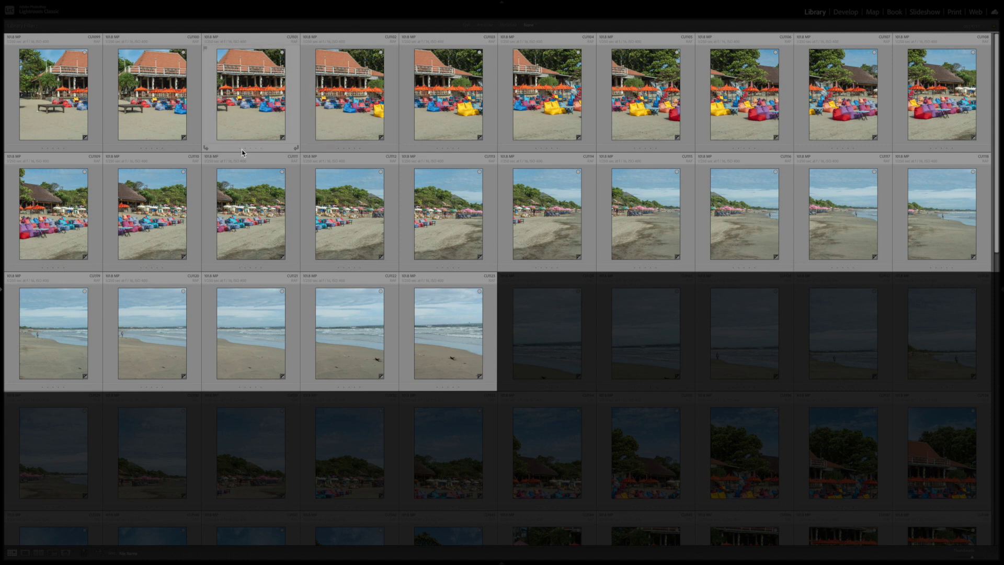
scroll(648, 322, "down", 2)
key("l")
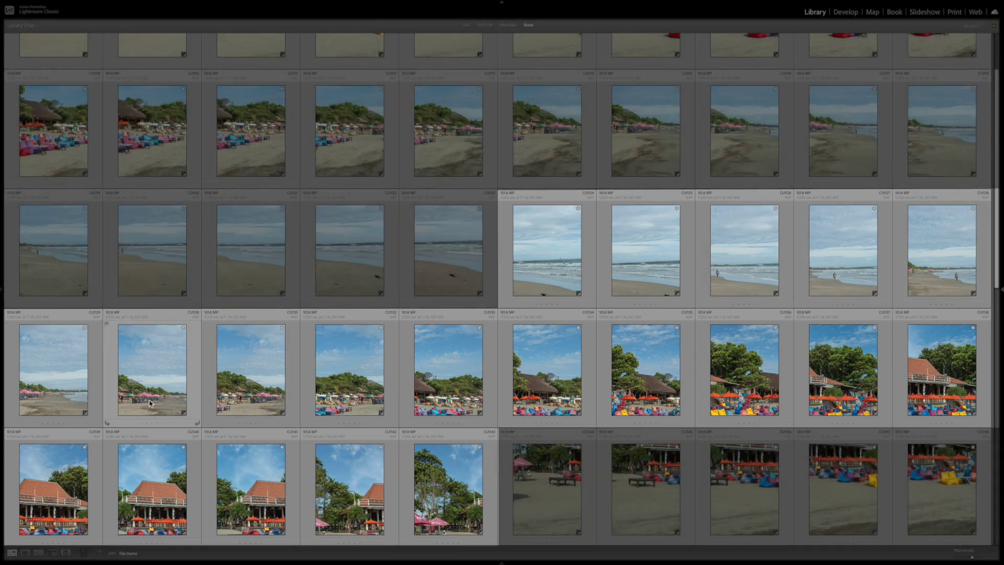
scroll(663, 380, "down", 1)
scroll(662, 380, "down", 5)
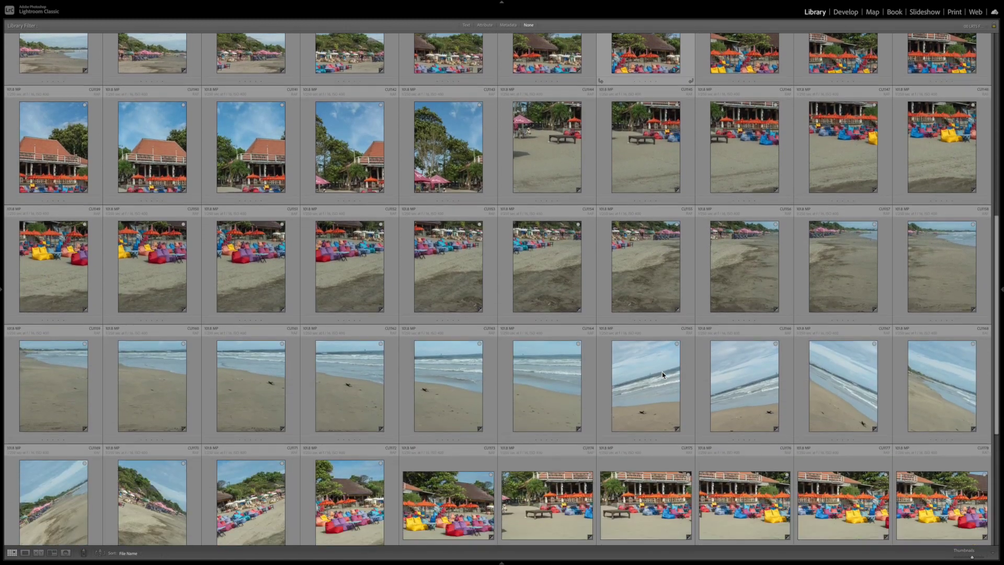
key("l")
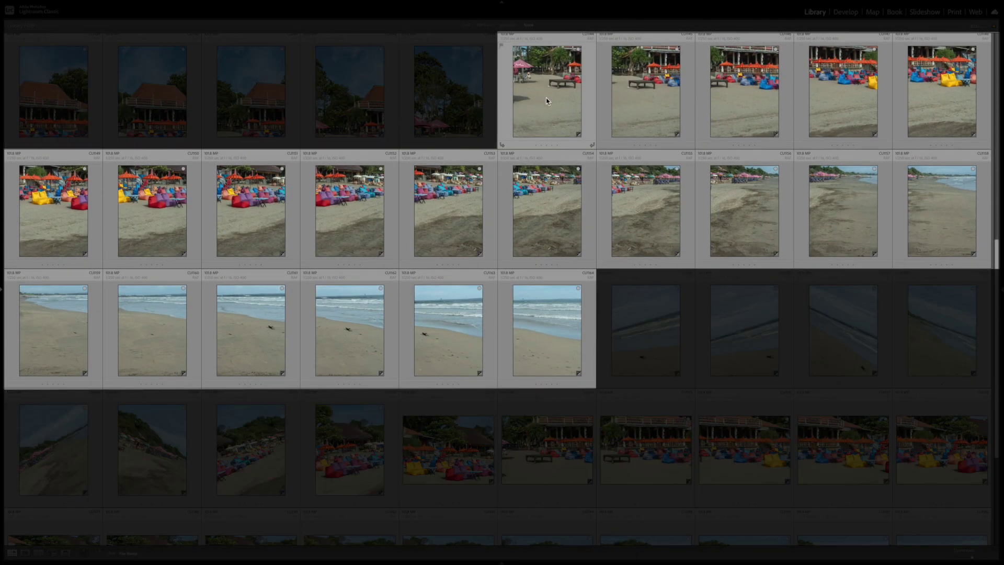
Restore full thumbnail brightness, then view CU1165.RAF full size and step to the next tilted shot.
key("ctrl+shift+l")
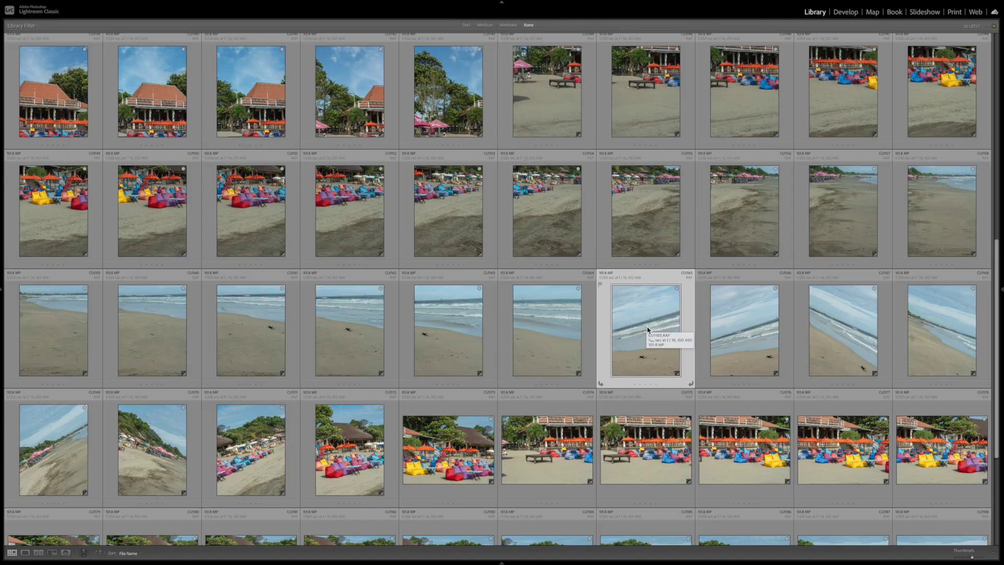
double_click(648, 329)
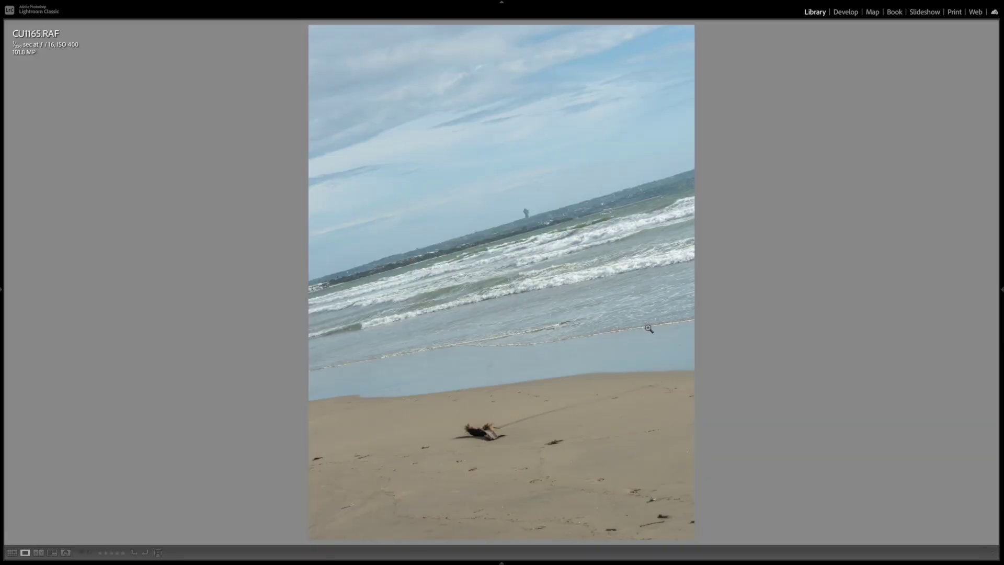
key("Right")
key("Right")
key("Right")
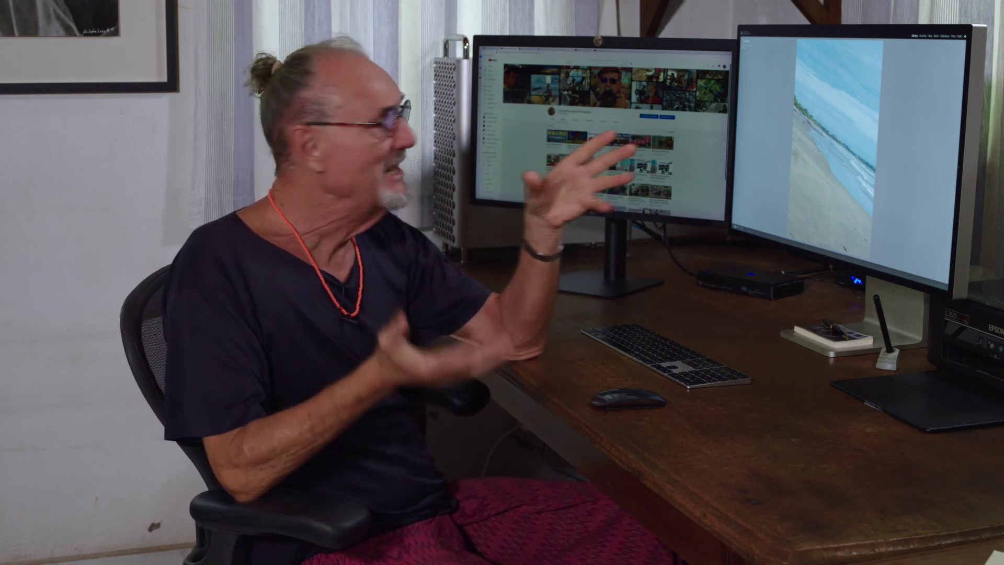
Add CU1174 to the selection in Grid view and send the frames to Photoshop with Edit In > Merge to Panorama.
key("g")
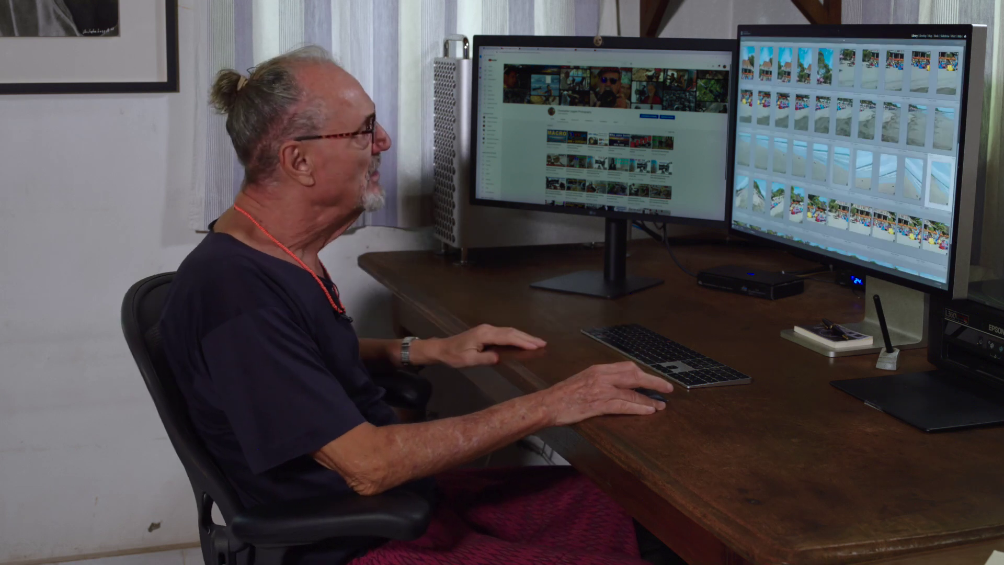
scroll(847, 136, "down", 5)
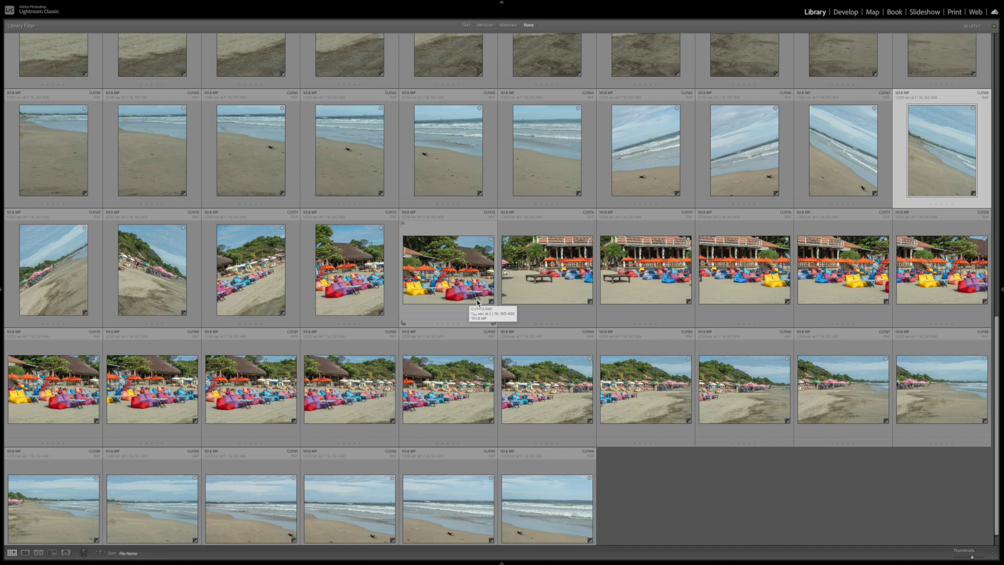
left_click(546, 277)
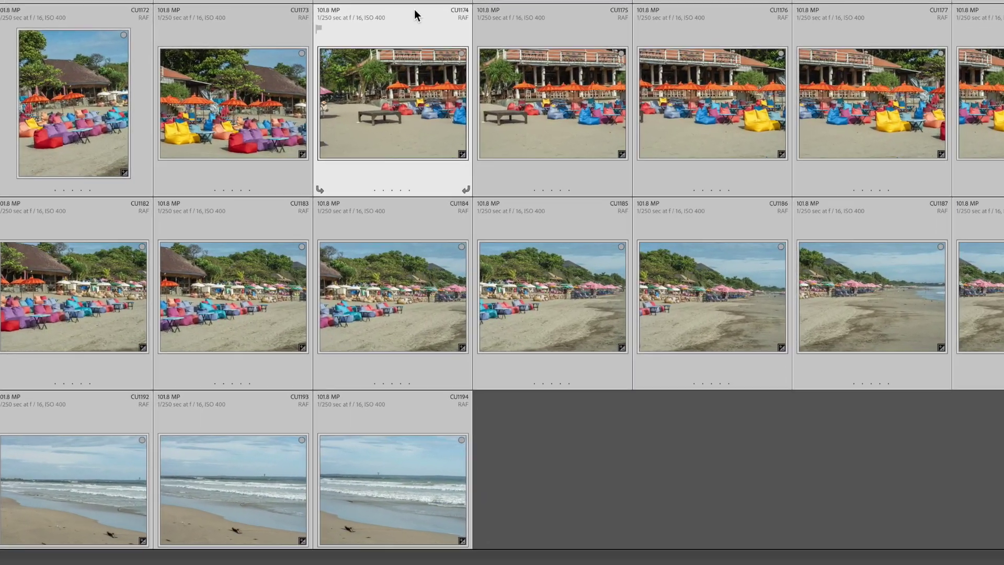
right_click(413, 162)
mouse_move(433, 289)
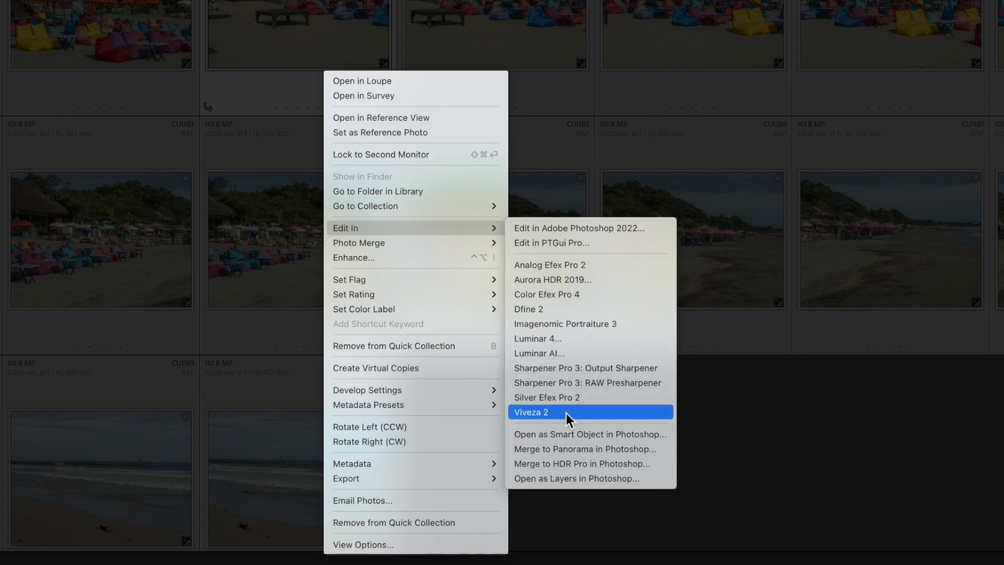
left_click(586, 450)
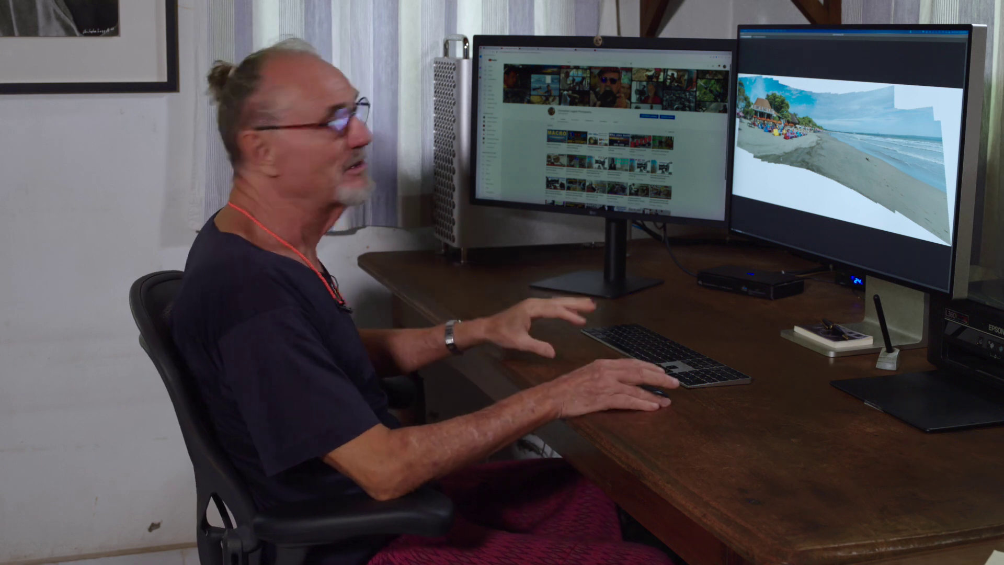
Review the open windows and accept the content-aware cropped rectangular panorama.
key("ctrl+Up")
key("ctrl+Up")
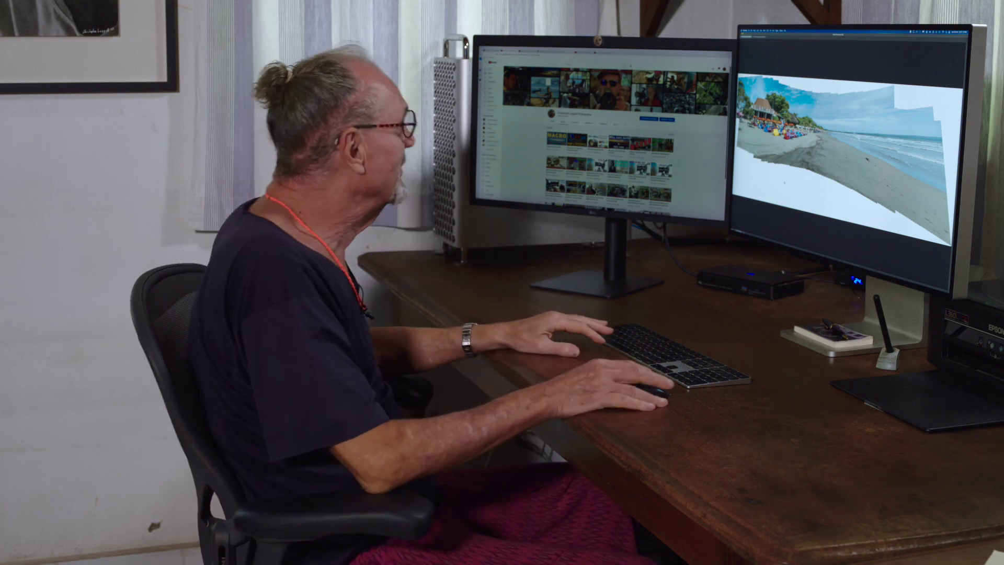
left_click(760, 38)
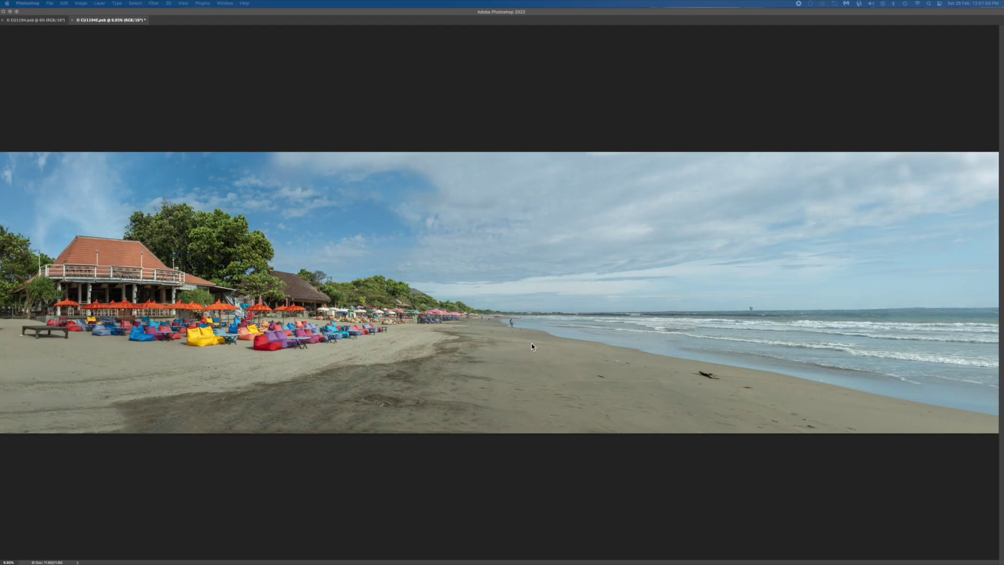
left_click(633, 378)
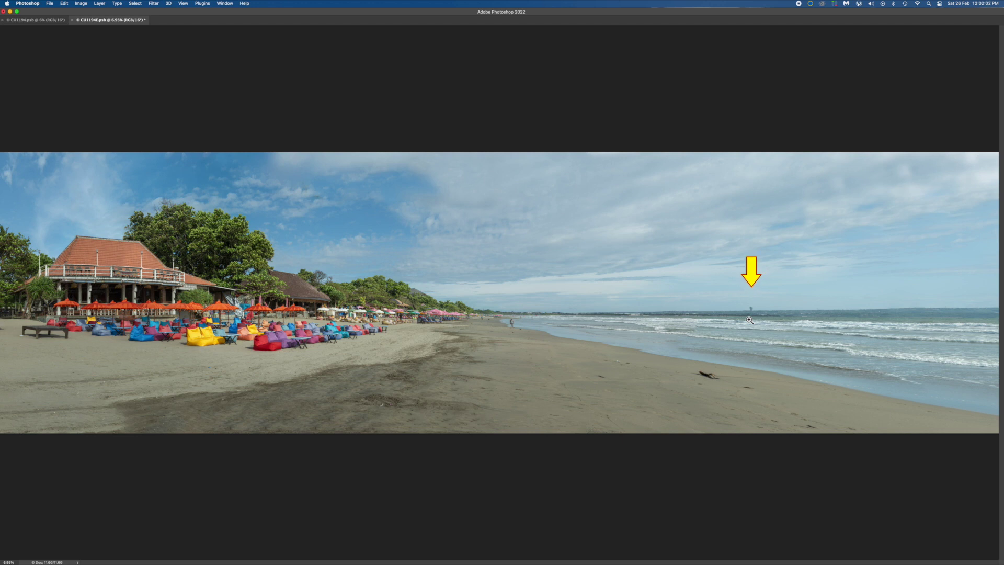
left_click_drag(756, 309, 840, 343)
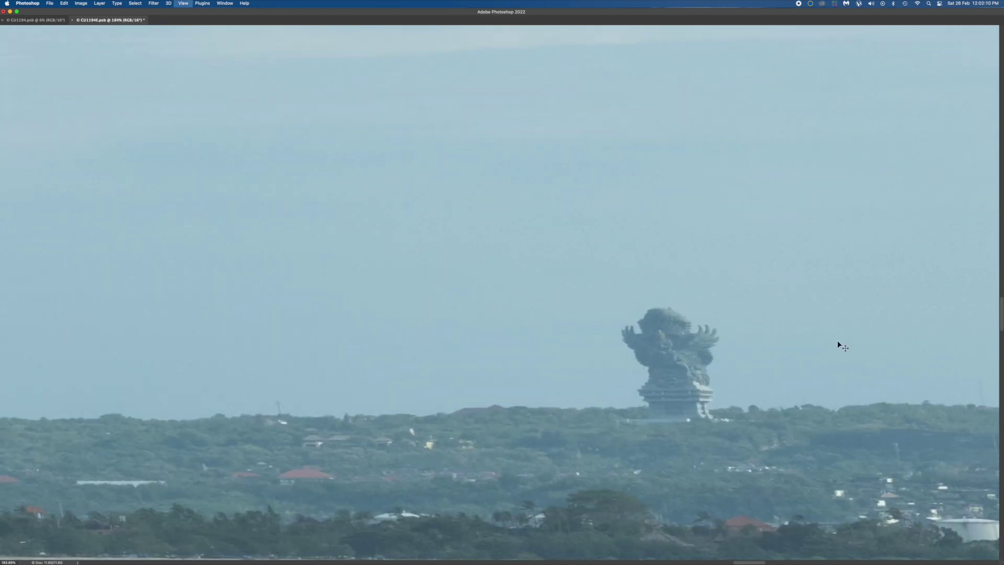
key("super+0")
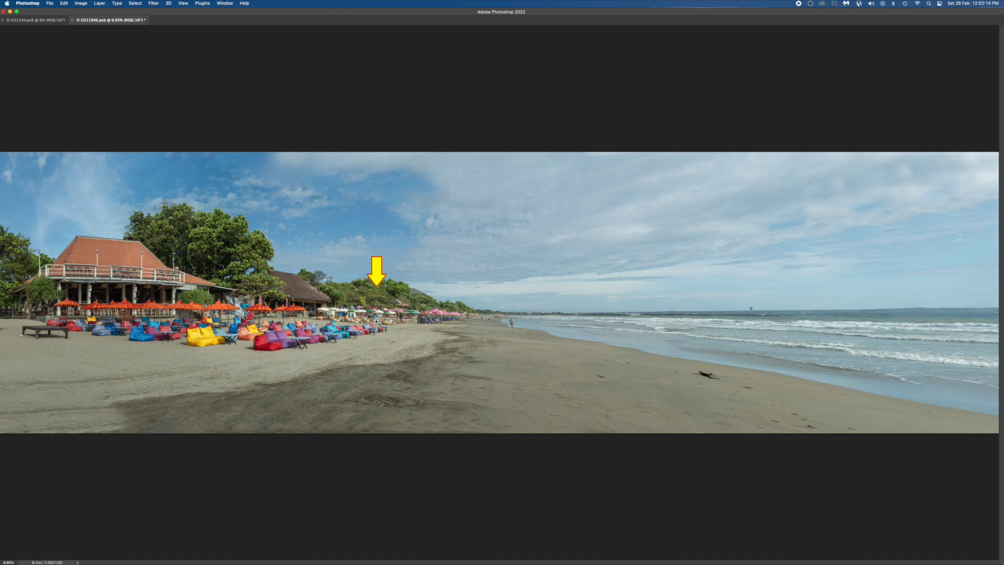
left_click_drag(376, 319, 639, 332)
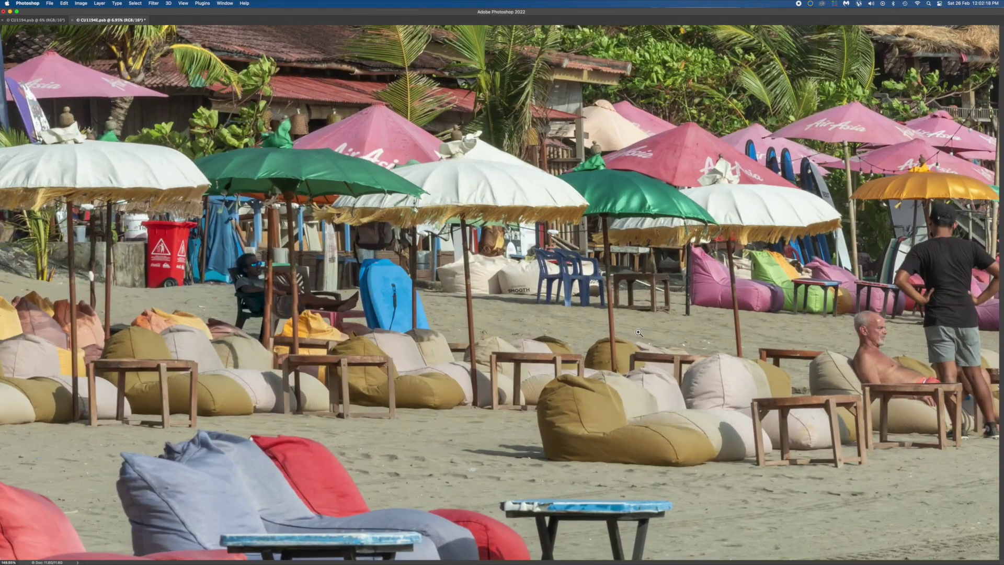
scroll(774, 339, "right", 10)
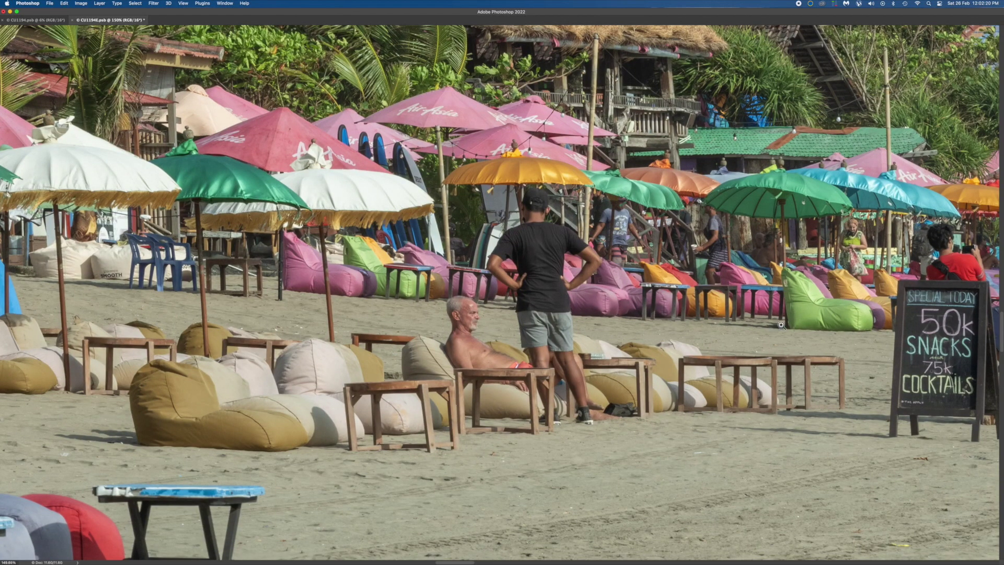
scroll(741, 318, "right", 5)
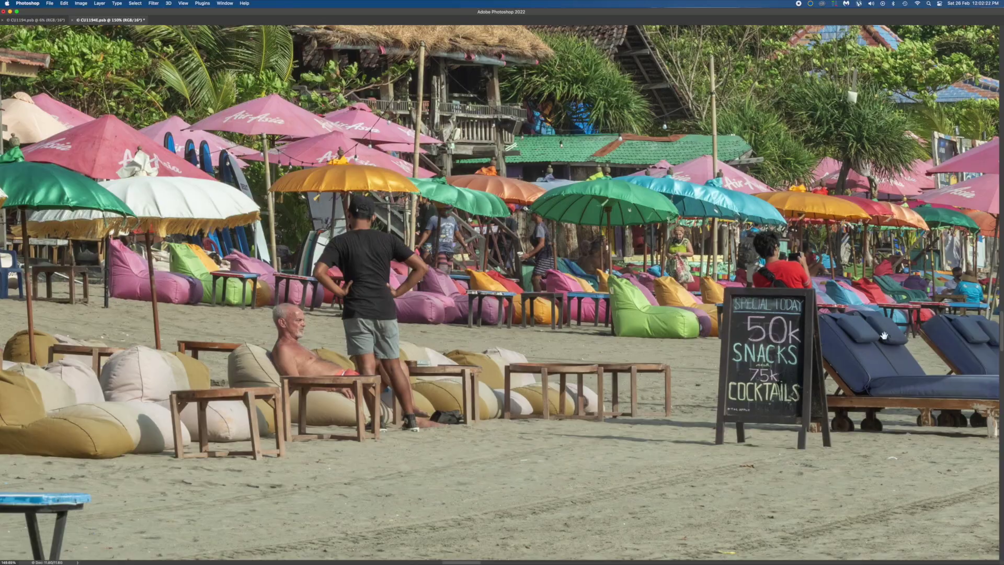
scroll(884, 335, "right", 15)
scroll(252, 339, "right", 8)
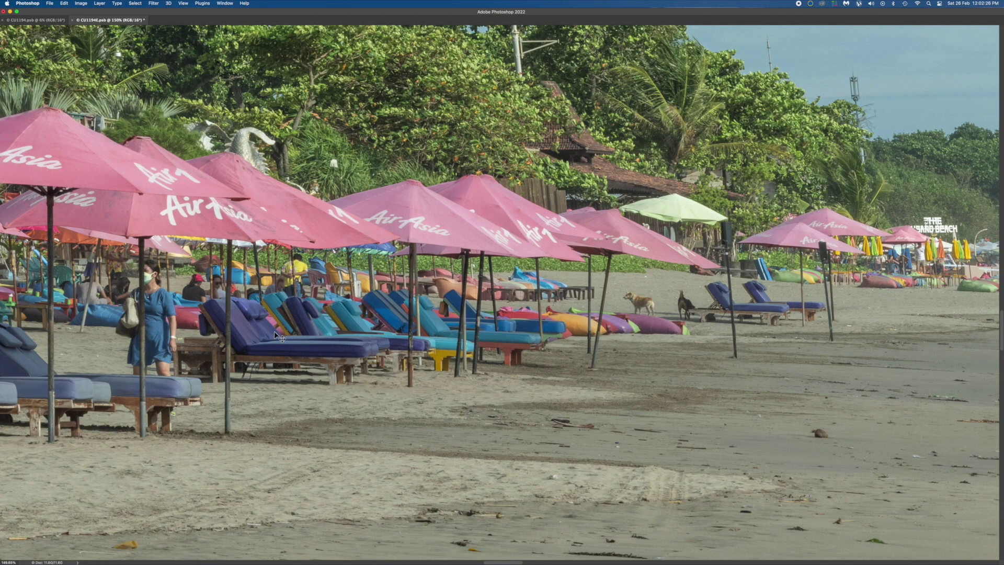
key("super+0")
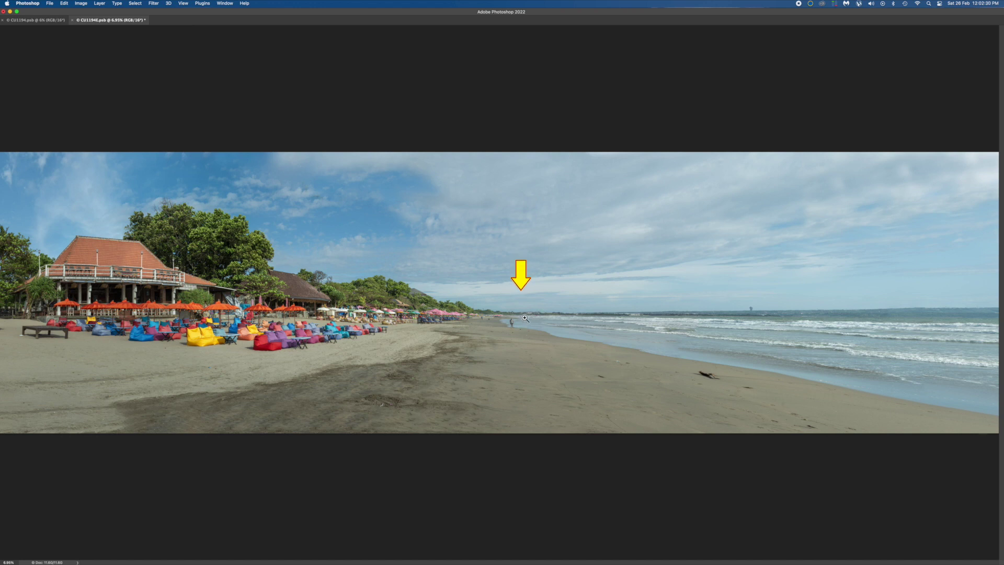
left_click_drag(523, 317, 620, 328)
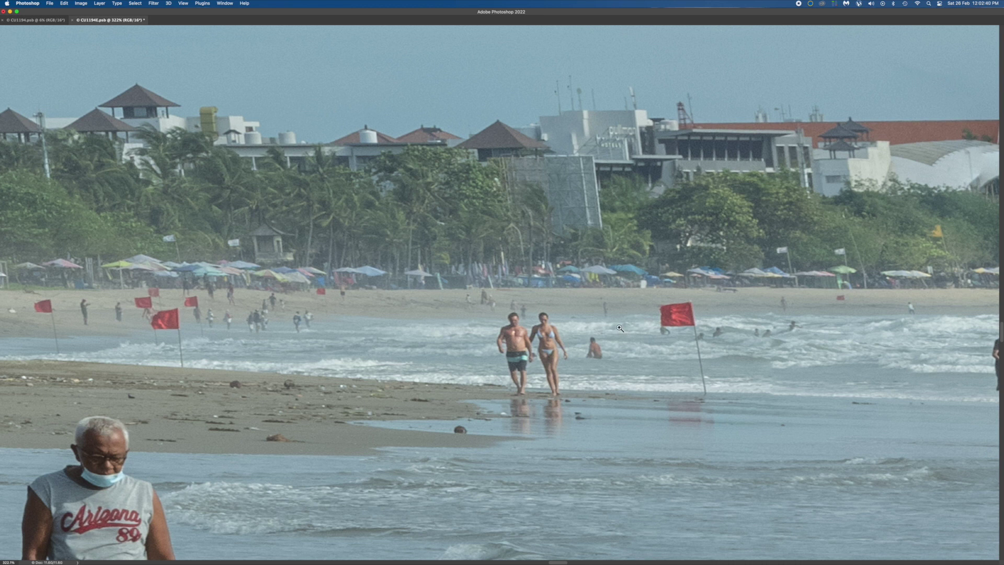
scroll(682, 322, "right", 15)
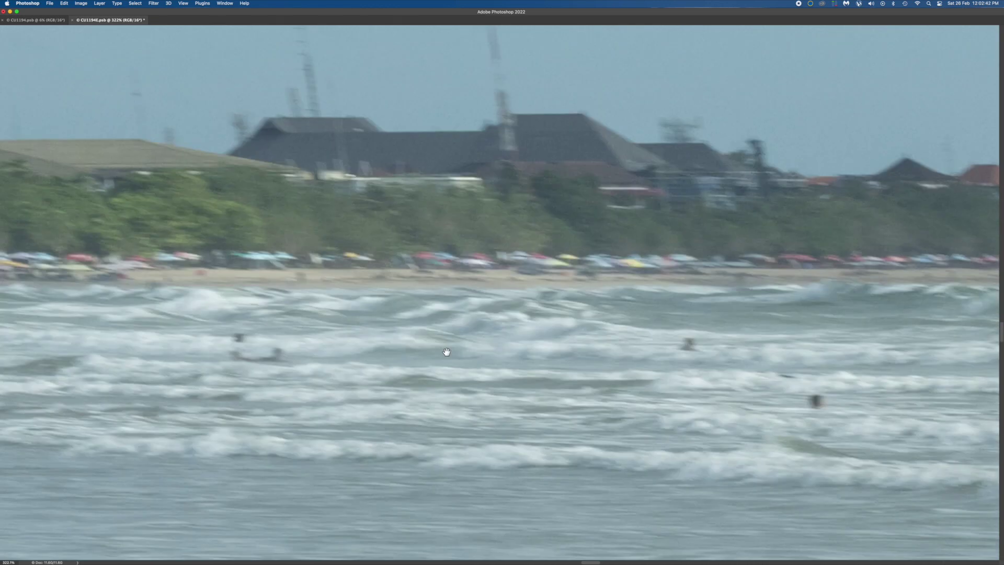
scroll(717, 303, "right", 15)
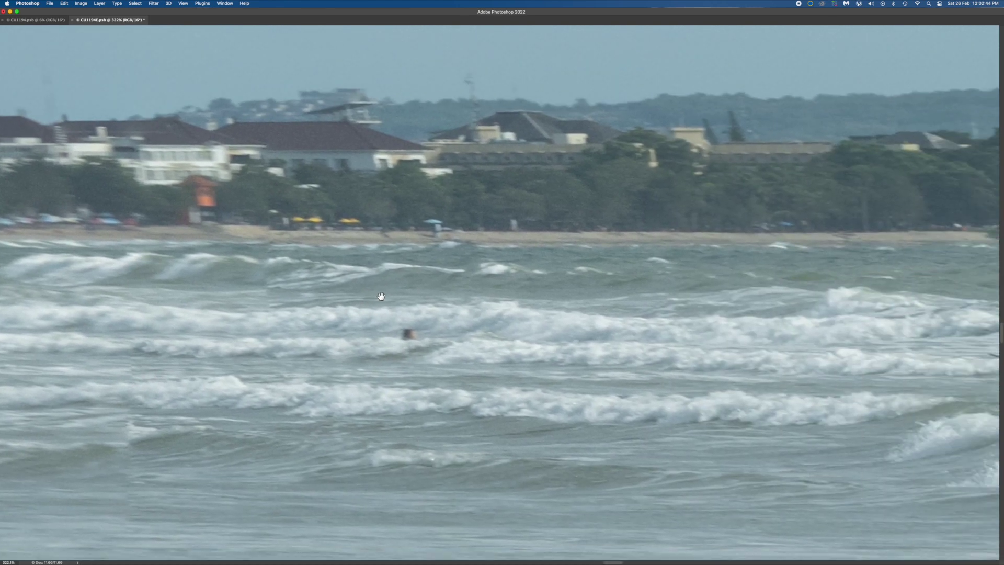
scroll(765, 355, "right", 15)
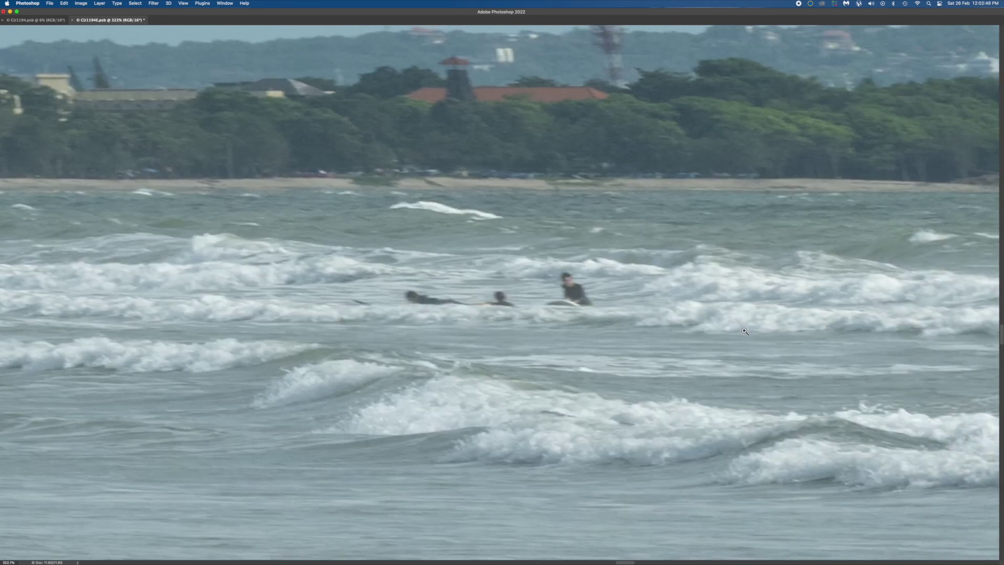
scroll(376, 345, "left", 20)
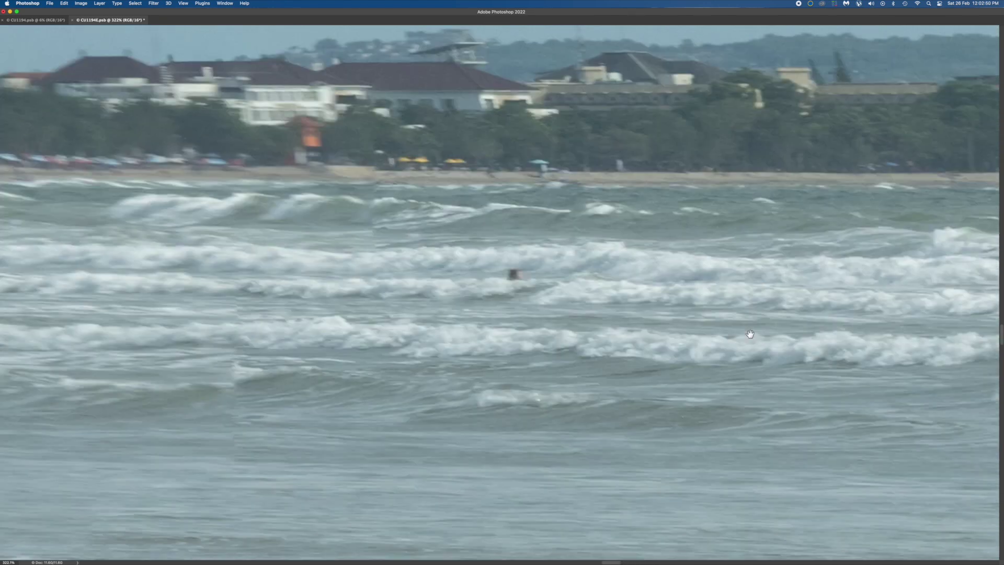
scroll(553, 335, "left", 2)
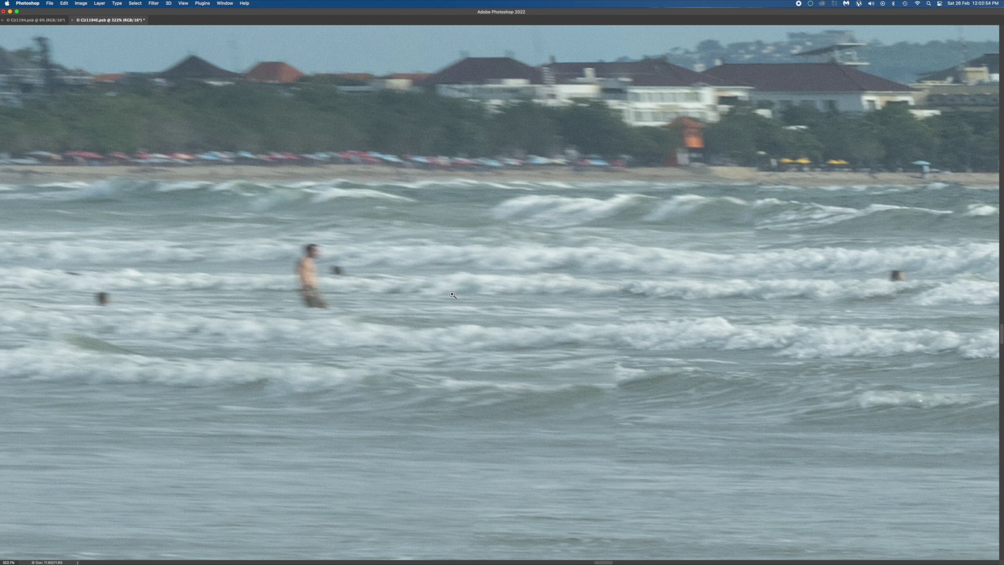
key("super+0")
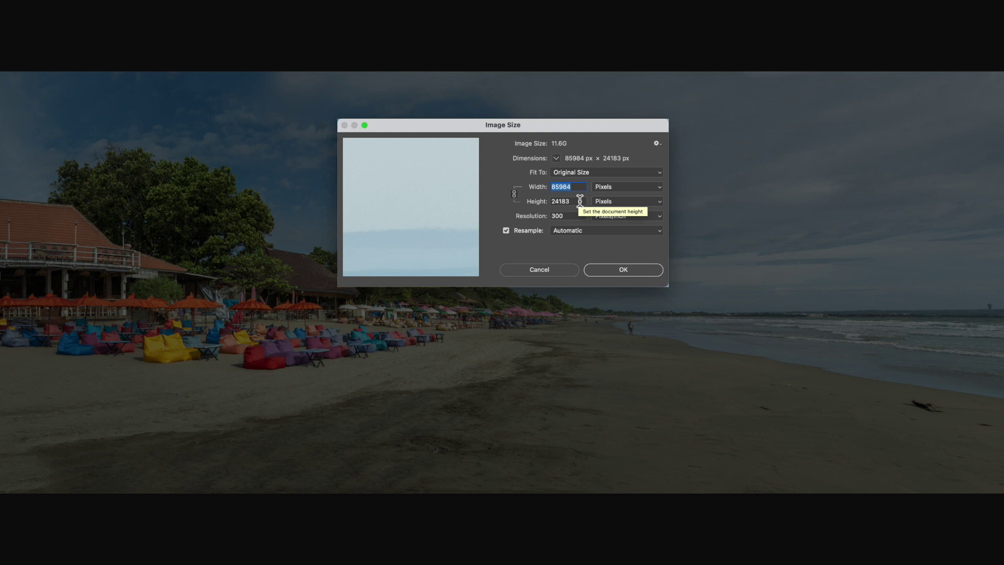
Switch the Image Size width units to Inches, showing 286.613 × 80.61 at 300 pixels/inch.
left_click(660, 186)
left_click(640, 199)
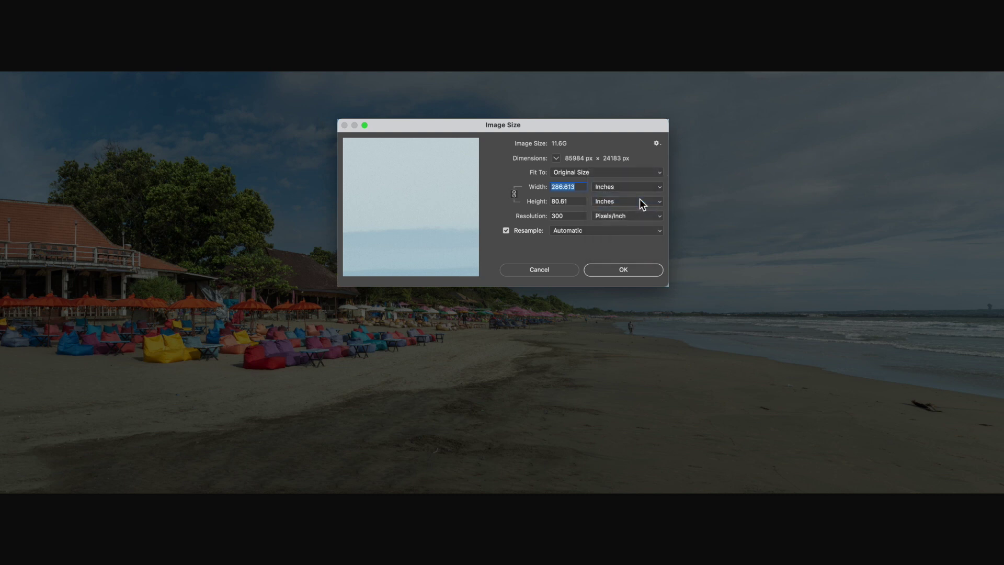